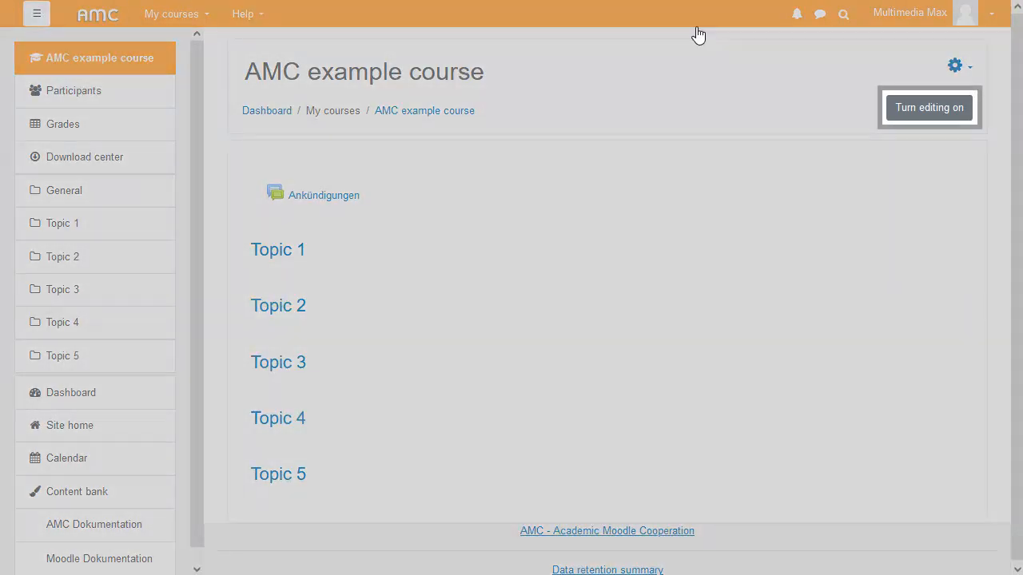
- Turn on editing for the AMC example course and add a Grouptool activity to Topic 1
left_click(918, 110)
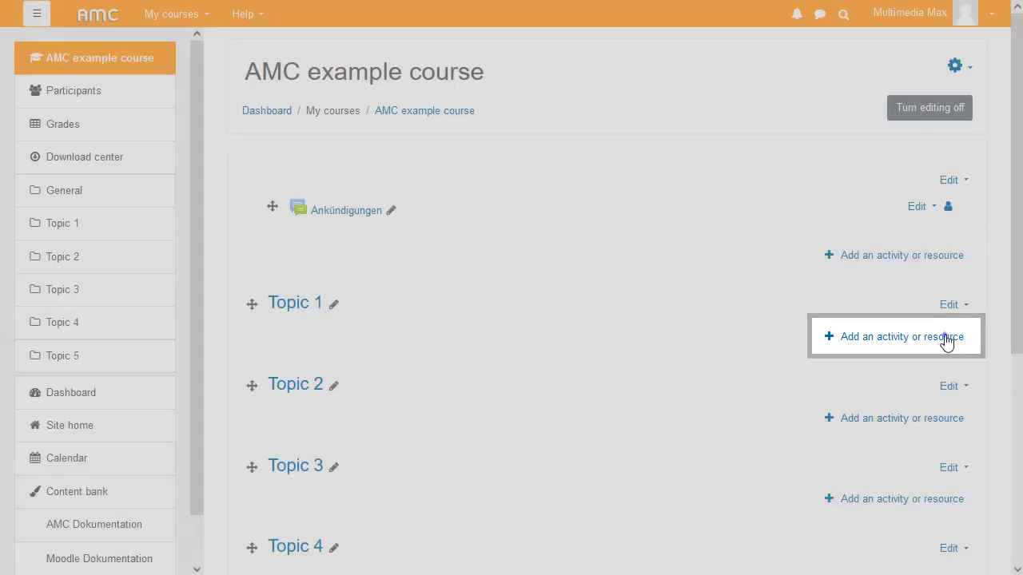
left_click(943, 340)
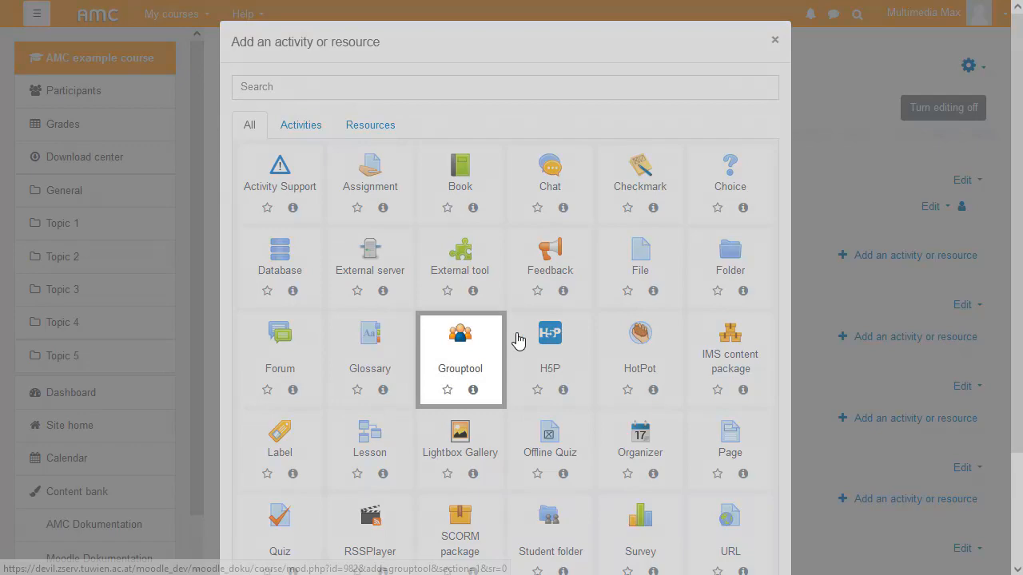
left_click(459, 335)
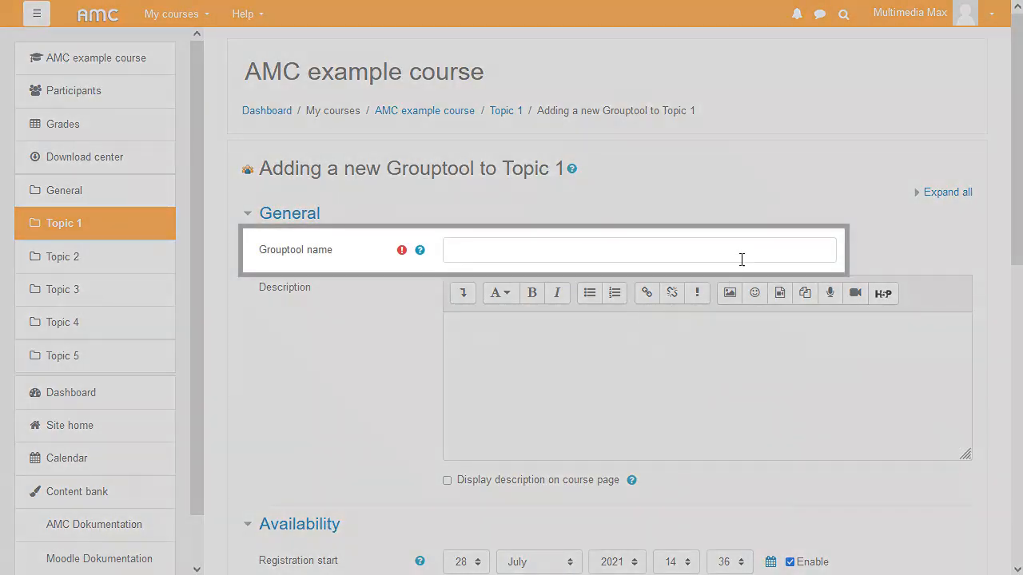
- Name the Grouptool "Group registration" and enter the description "Sign up for a group here!"
left_click(741, 250)
type("Group registration")
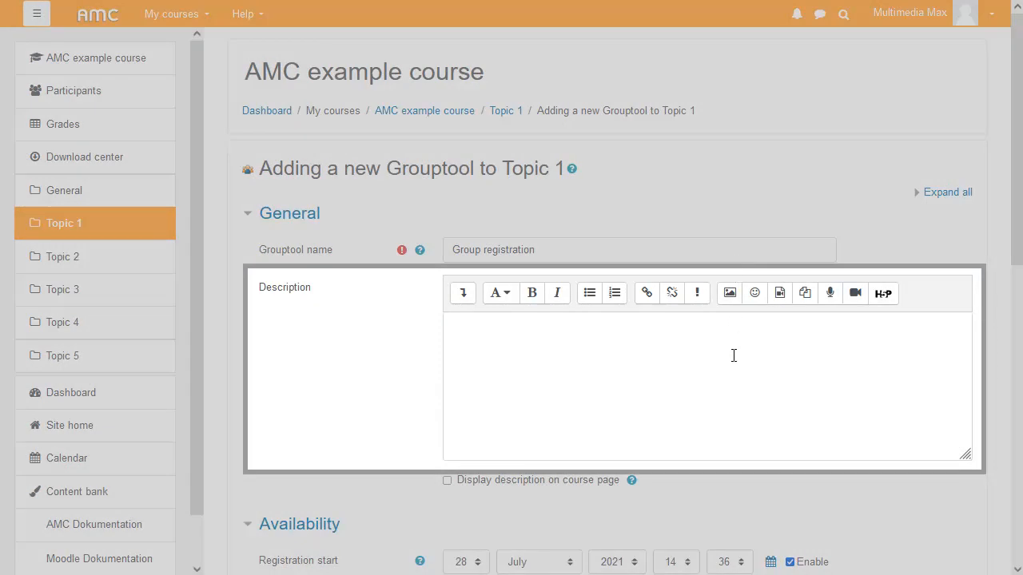
left_click(730, 372)
type("Sign up for a group here!")
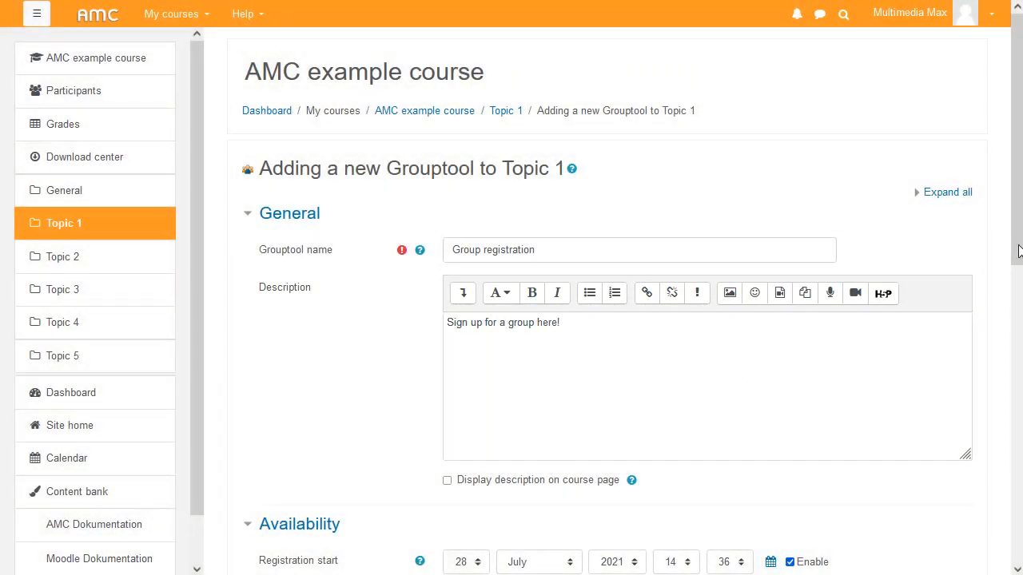
- Activate the group size limit in the instance settings and set it to 3
scroll(1018, 251, "down", 6)
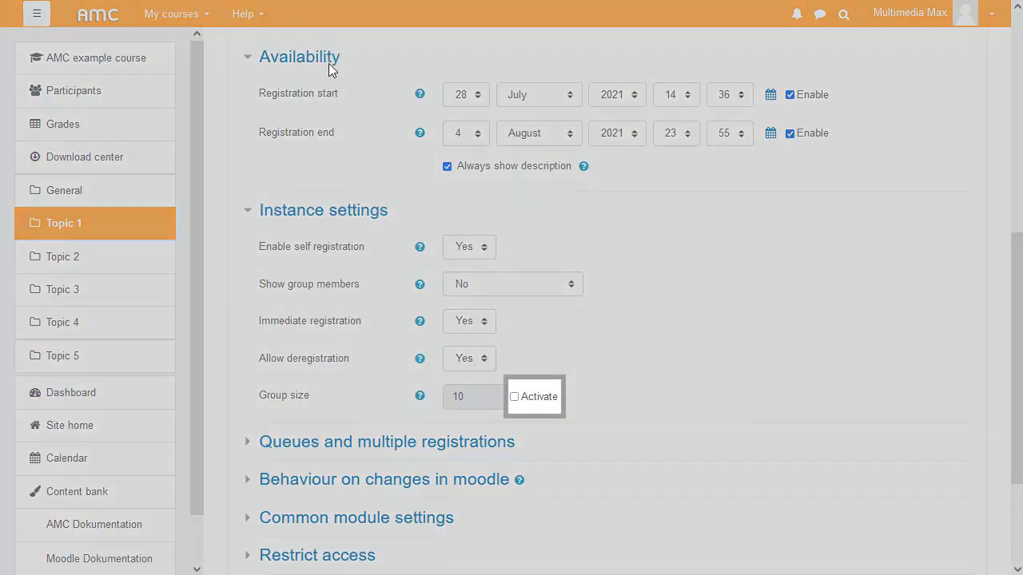
left_click(514, 397)
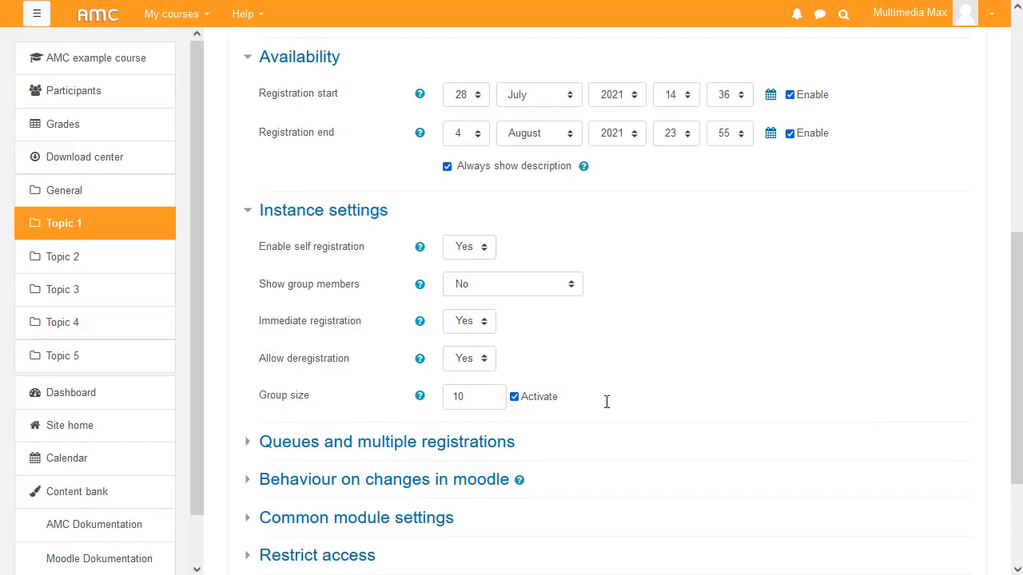
double_click(470, 397)
type("3")
- Expand the settings for behaviour on changes in Moodle, then save and display the Grouptool
left_click(502, 485)
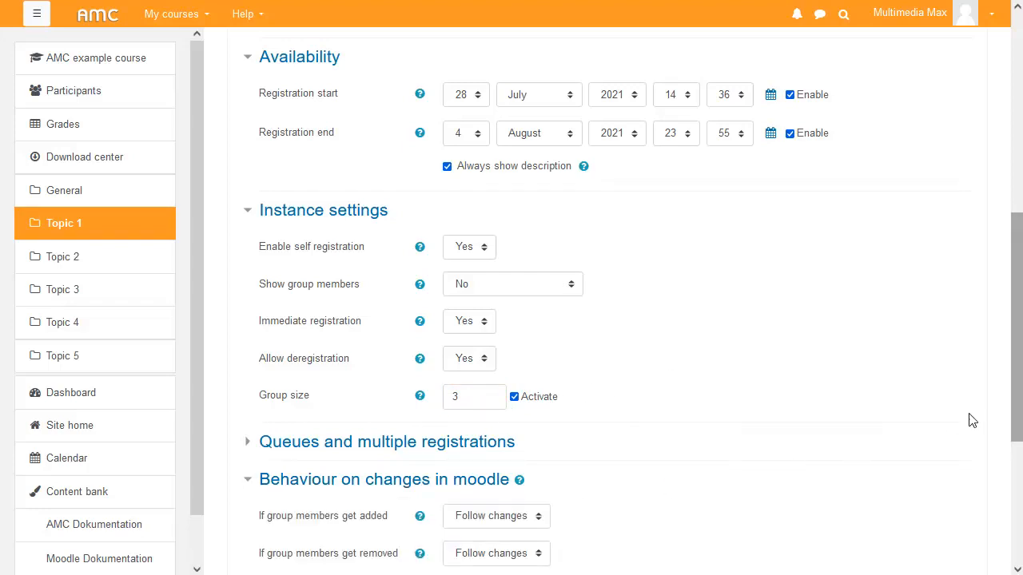
left_click_drag(1016, 365, 1008, 473)
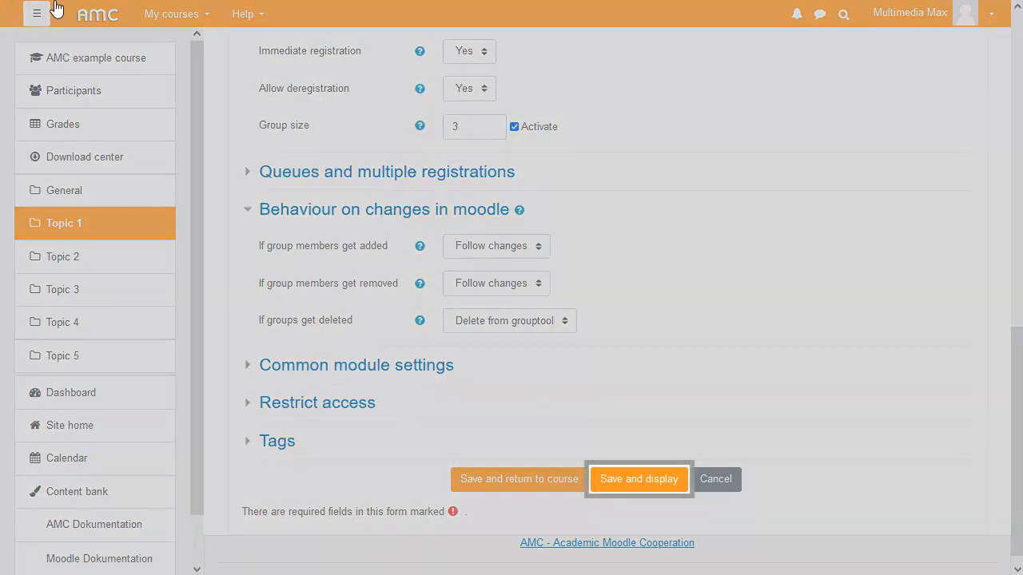
left_click(638, 483)
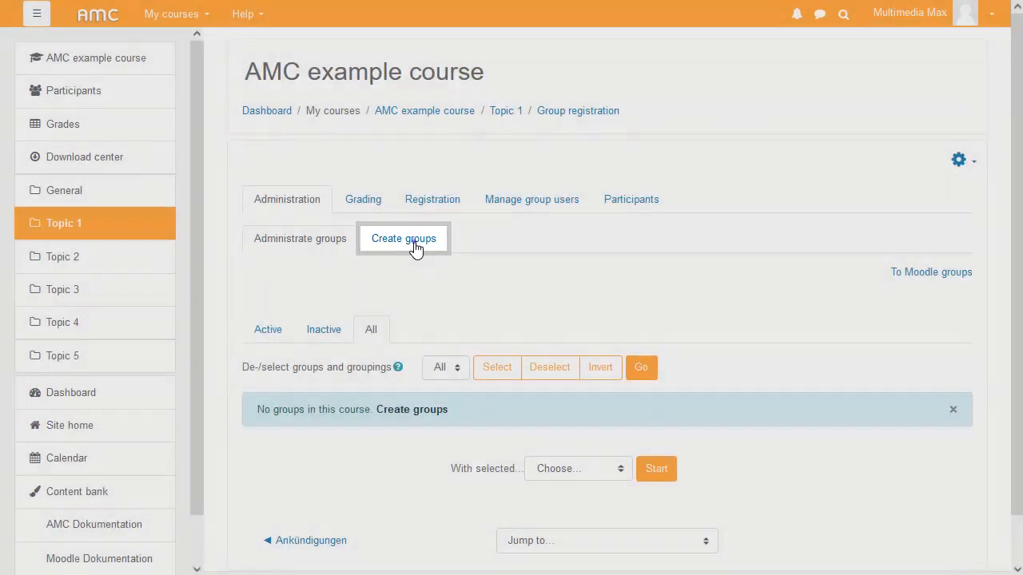
- Open group creation and set the number of groups to 7 with no allocation of members
left_click(416, 245)
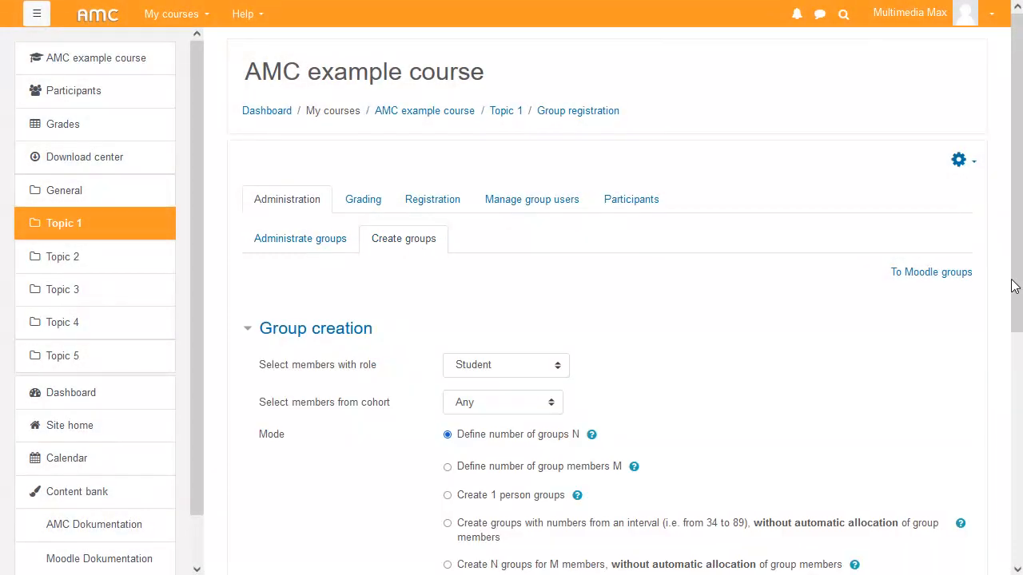
scroll(1013, 413, "down", 3)
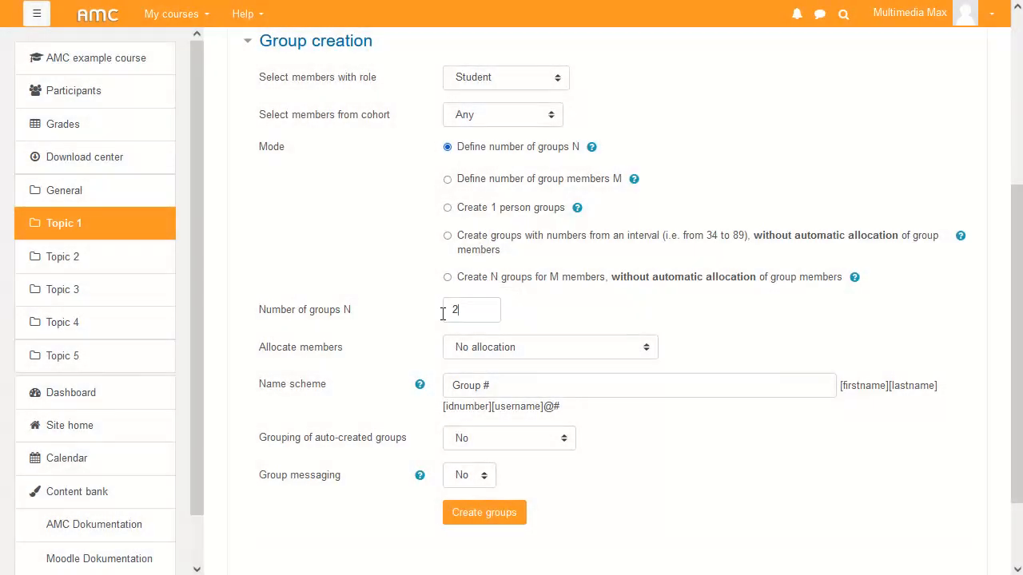
double_click(471, 318)
type("7")
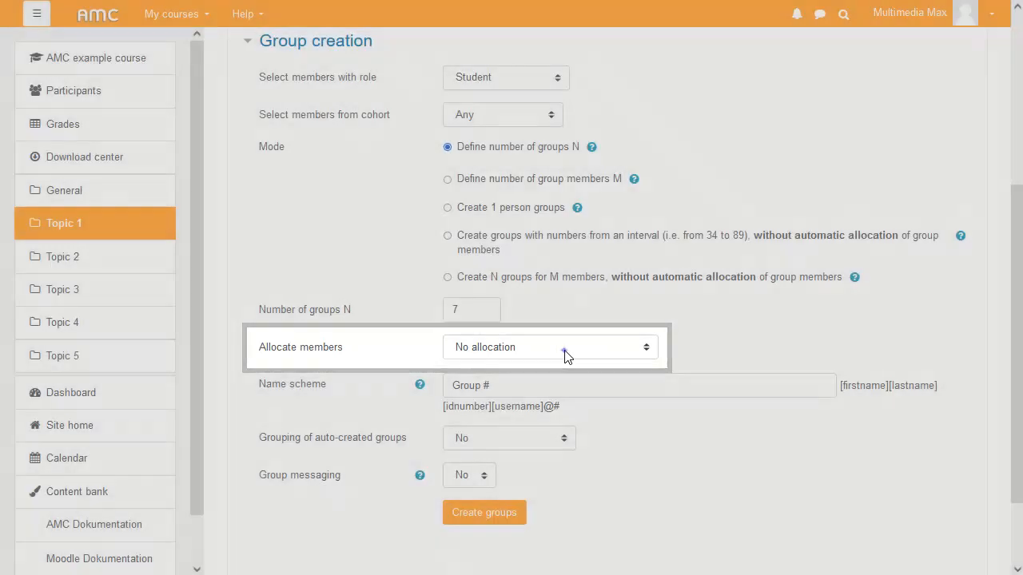
left_click(565, 355)
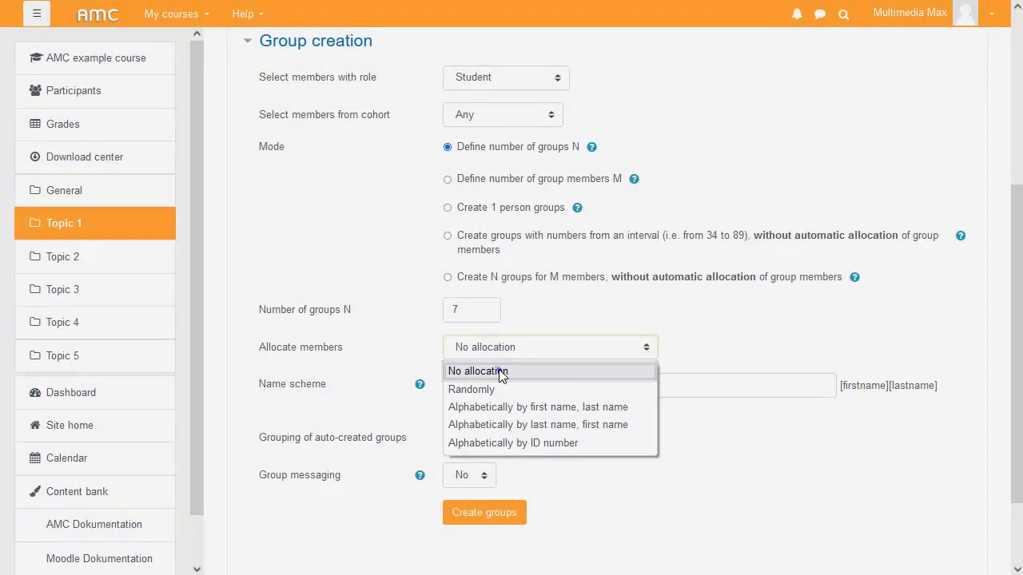
left_click(499, 371)
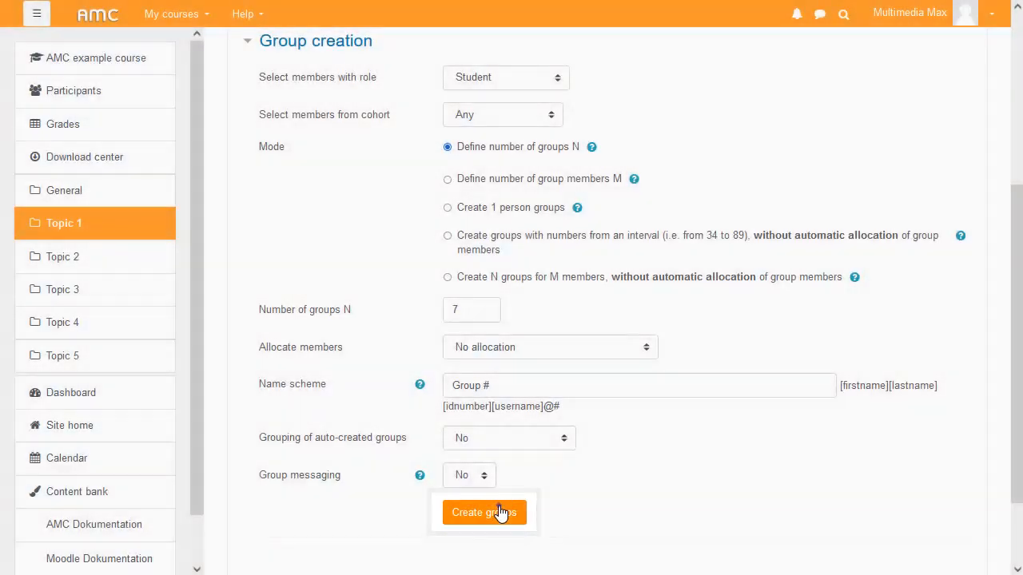
- Create the groups from the current settings and confirm the preview
left_click(501, 512)
scroll(1005, 343, "down", 5)
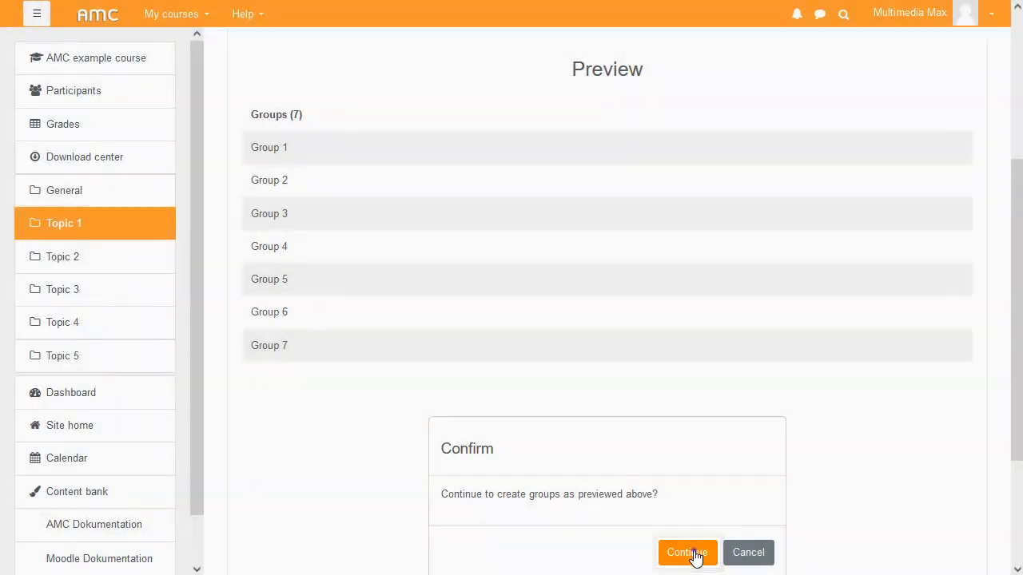
left_click(687, 552)
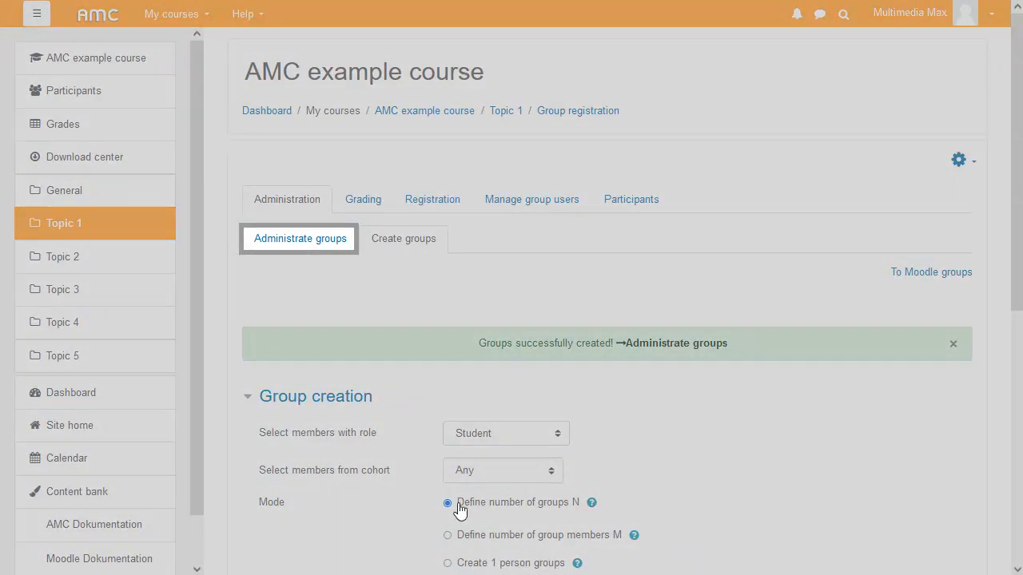
- Open group administration and rename Group 7 to "Substitute Group"
left_click(314, 240)
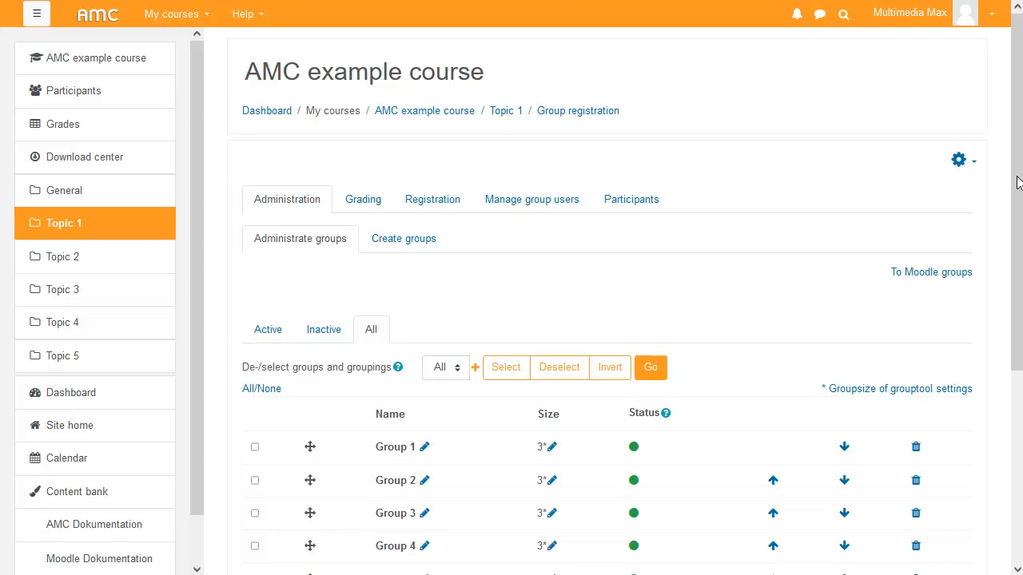
left_click_drag(1017, 178, 1020, 319)
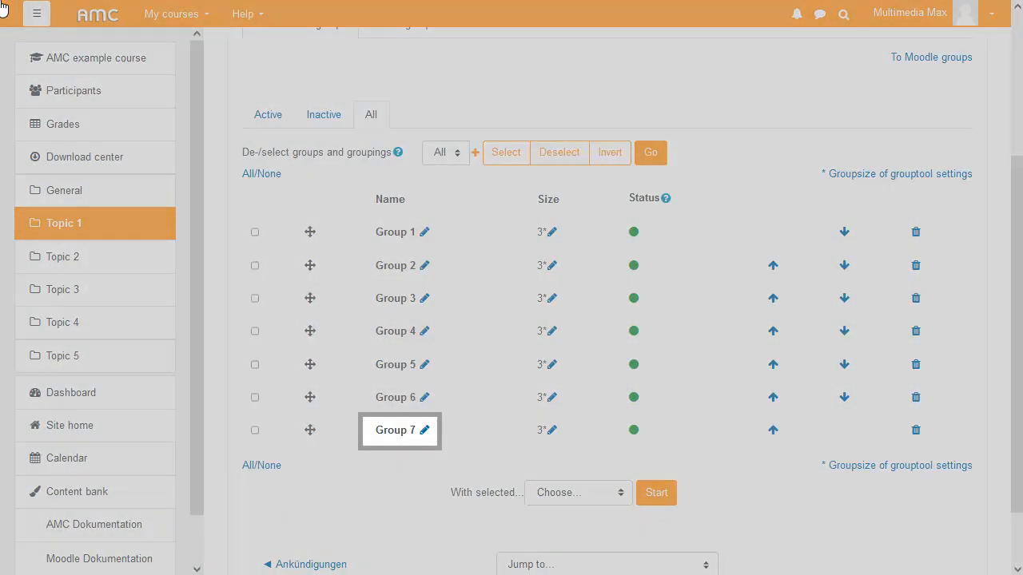
left_click(425, 430)
type("Substitute Group")
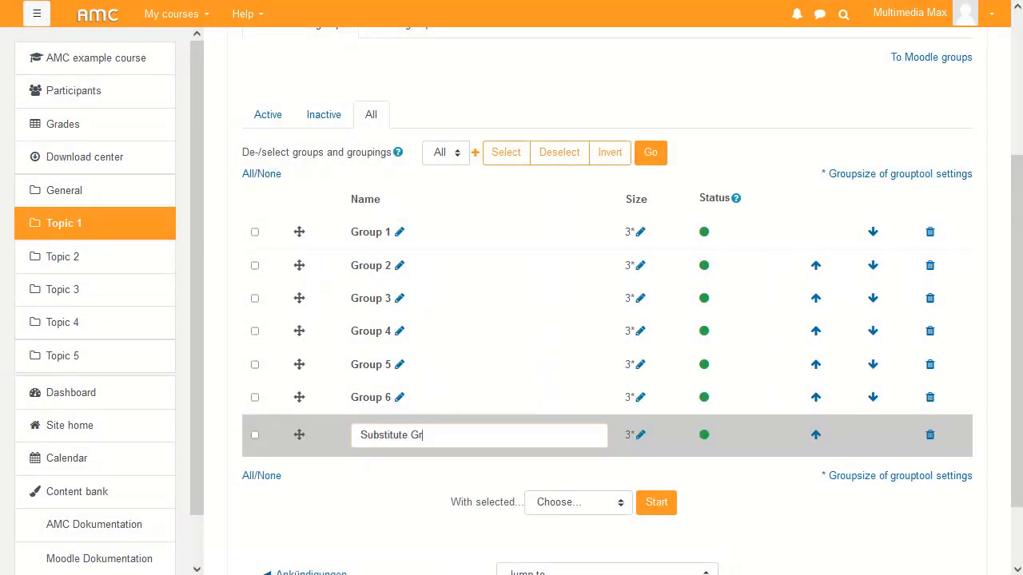
key("Return")
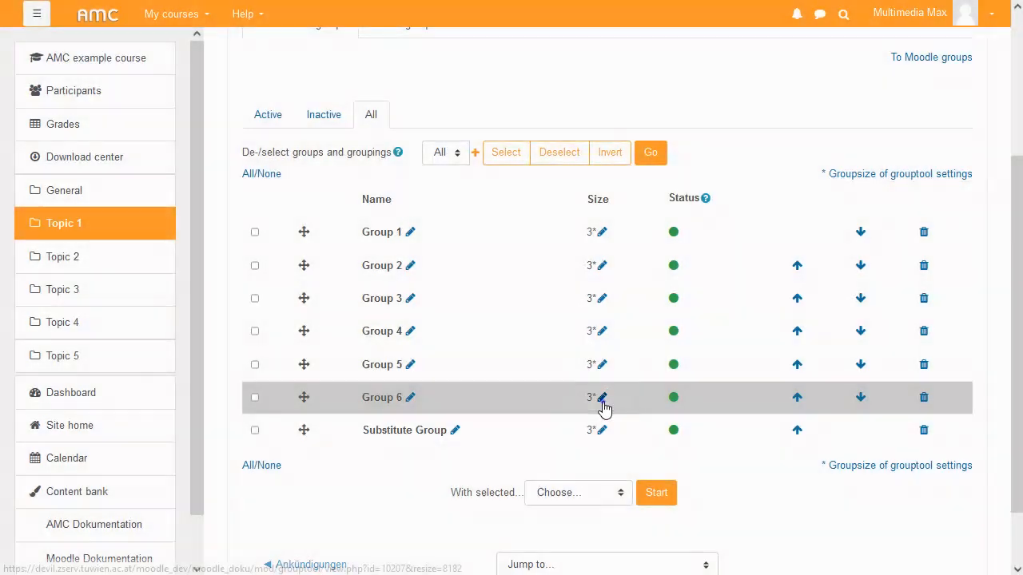
- Set the individual size of Group 6 to 5
left_click(602, 398)
type("5")
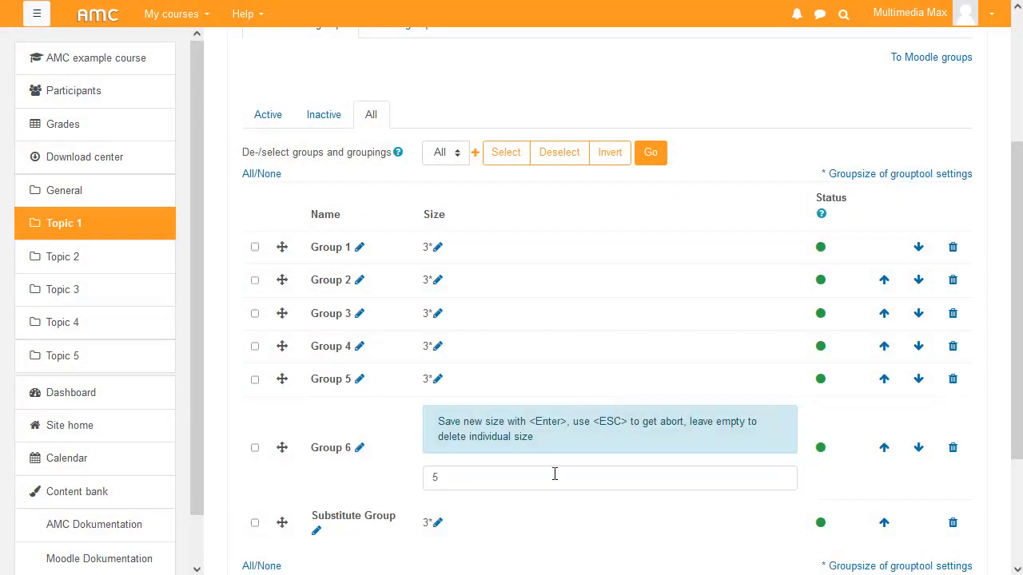
key("Return")
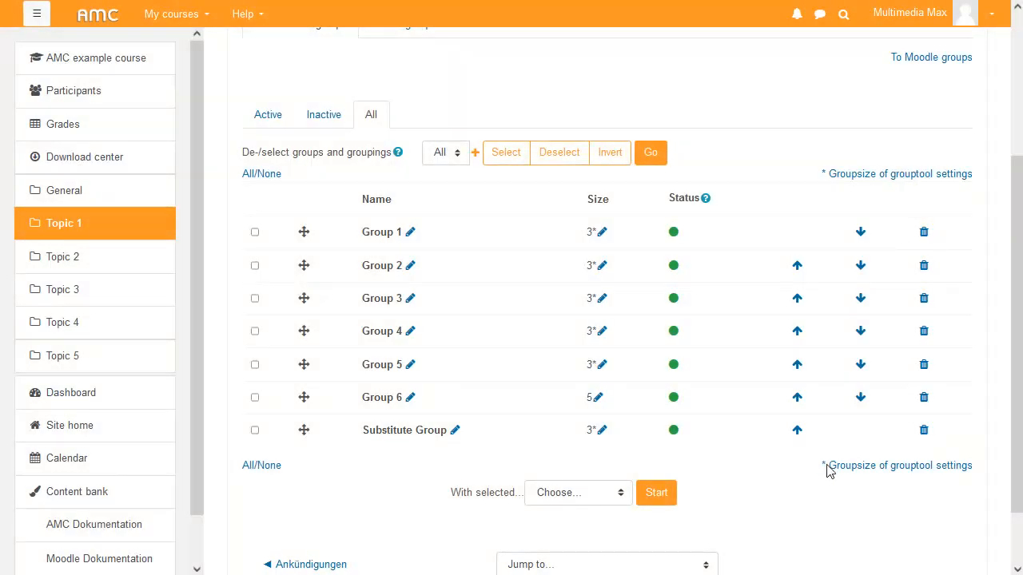
- Examine the bulk actions for selected groups and the registration overview with its general information and groups
left_click(623, 492)
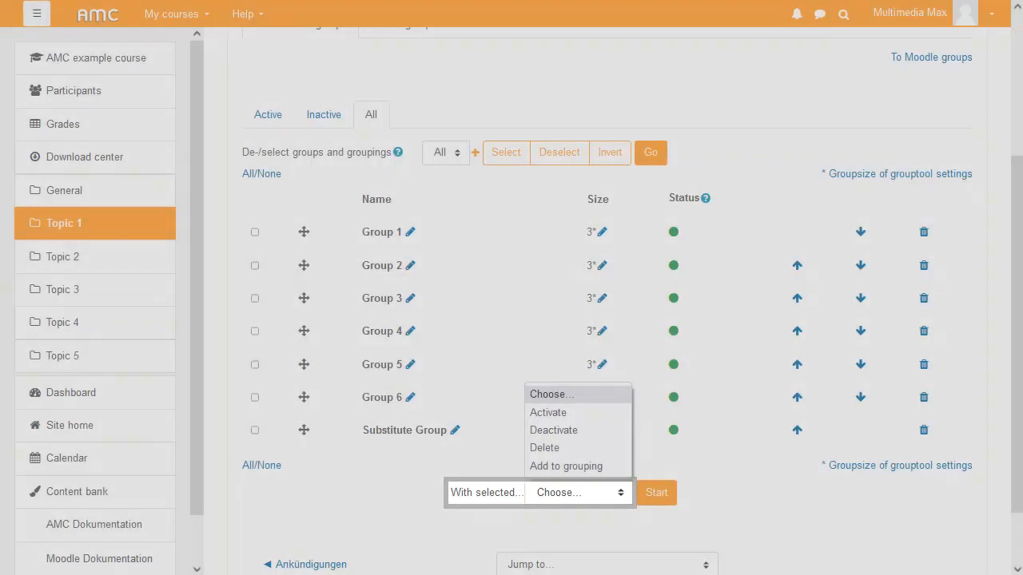
left_click(624, 493)
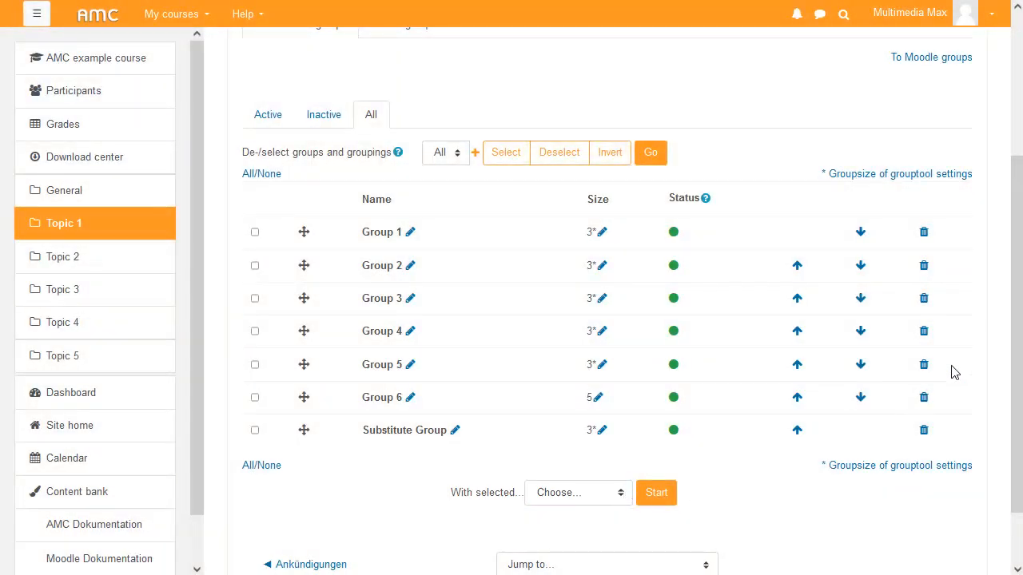
scroll(1019, 144, "up", 3)
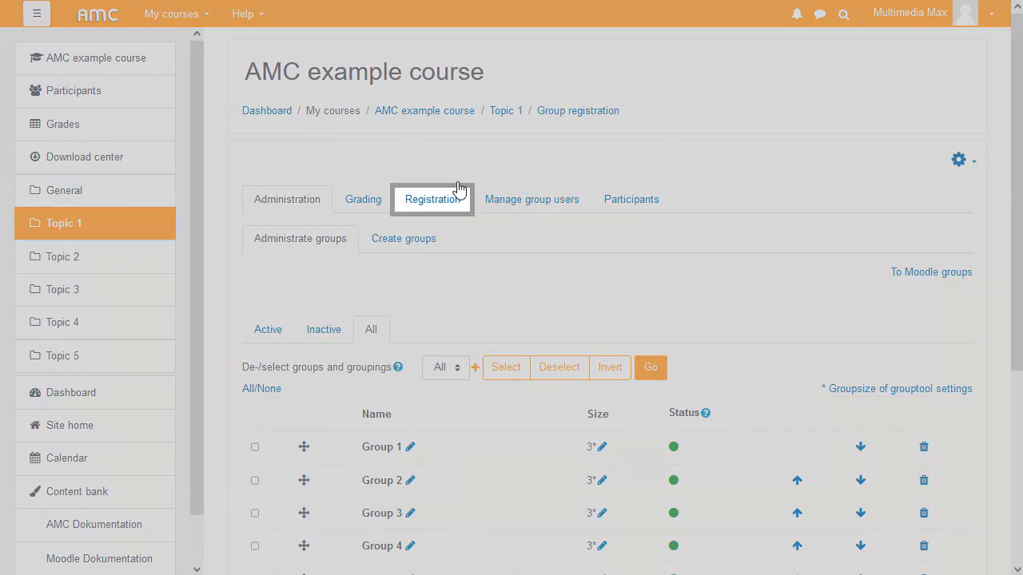
left_click(439, 208)
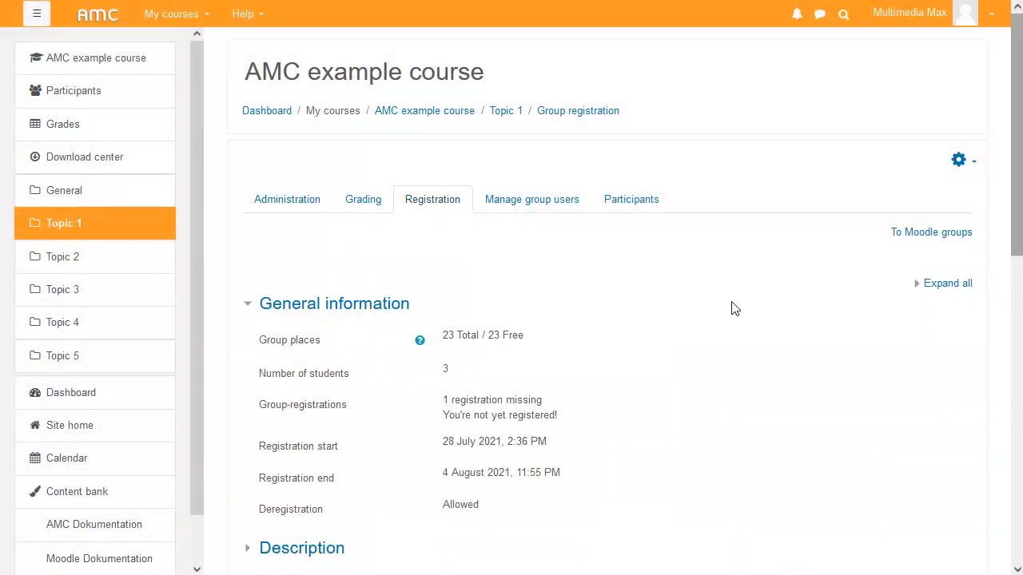
left_click_drag(1017, 140, 929, 261)
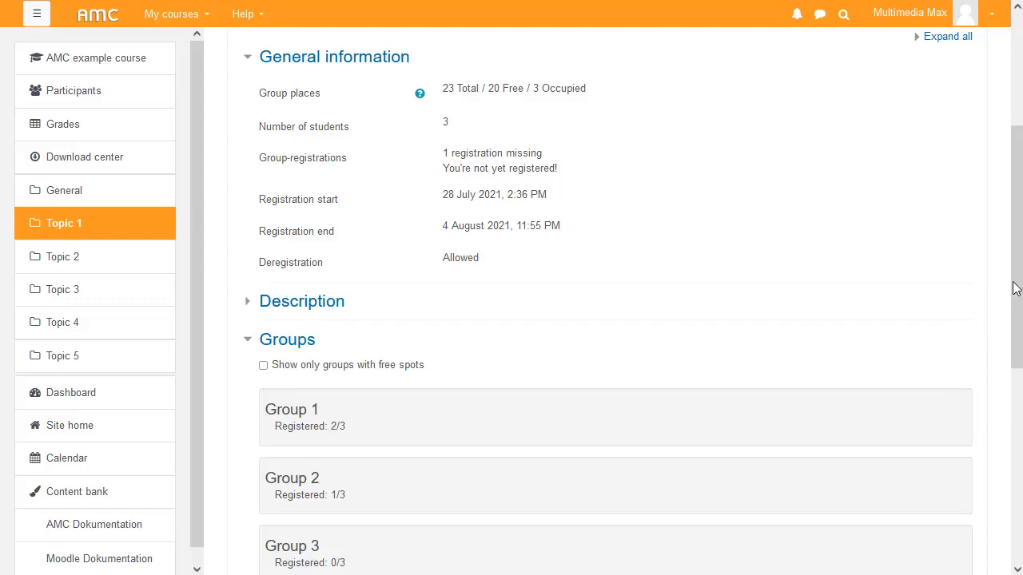
scroll(1016, 266, "up", 3)
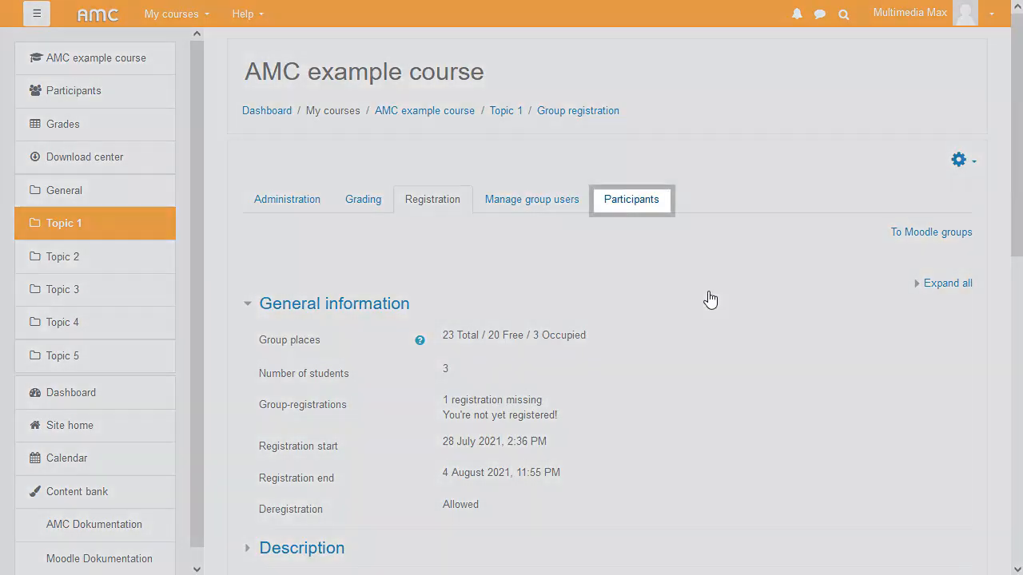
- Examine the participants by group and the filter options for group grading
scroll(1019, 107, "down", 2)
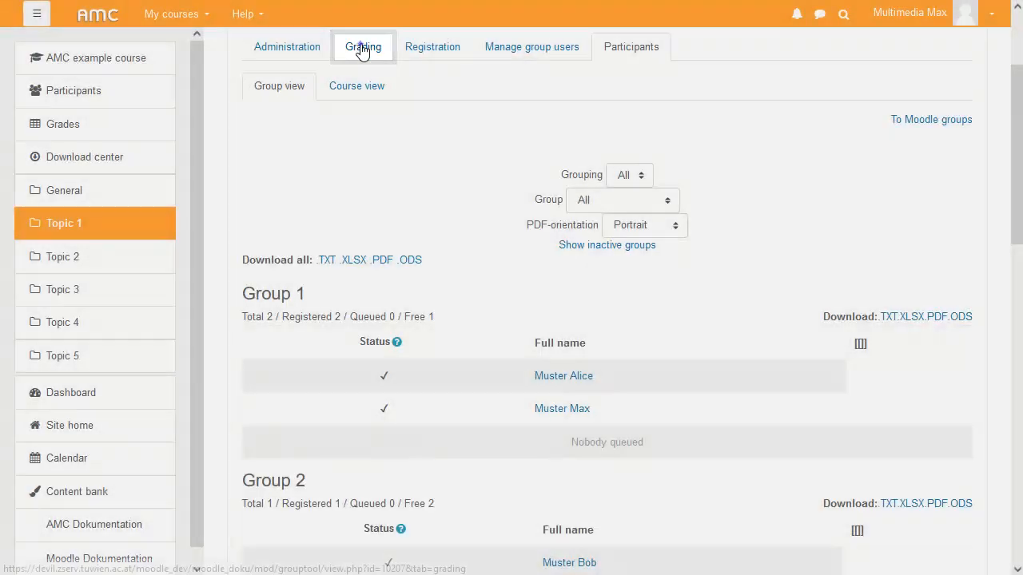
left_click(362, 51)
left_click_drag(1019, 173, 998, 279)
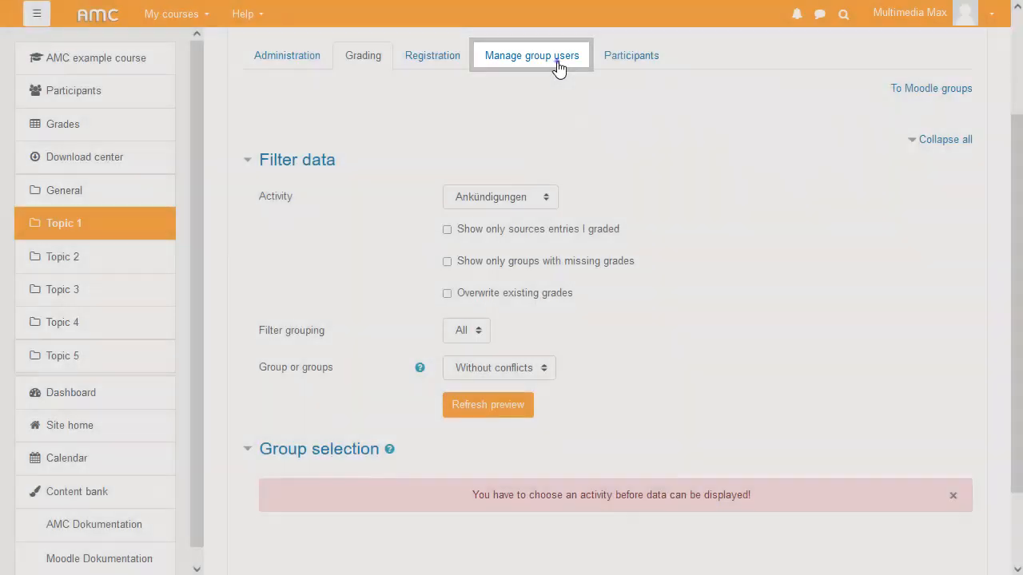
- Examine the form for importing users into groups, from the group selection to the import options
left_click(558, 65)
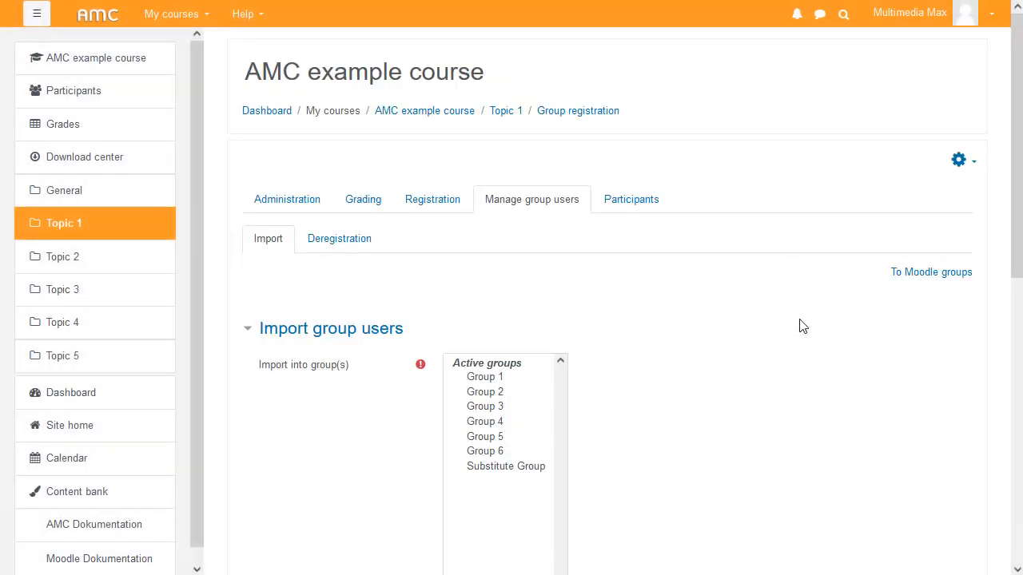
left_click_drag(1015, 88, 1010, 171)
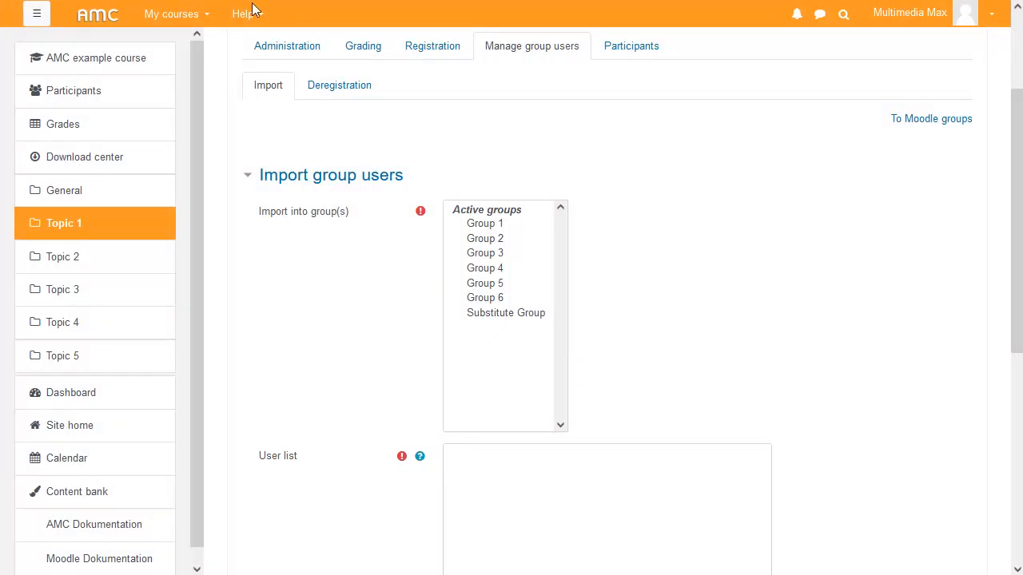
left_click_drag(1015, 227, 1015, 437)
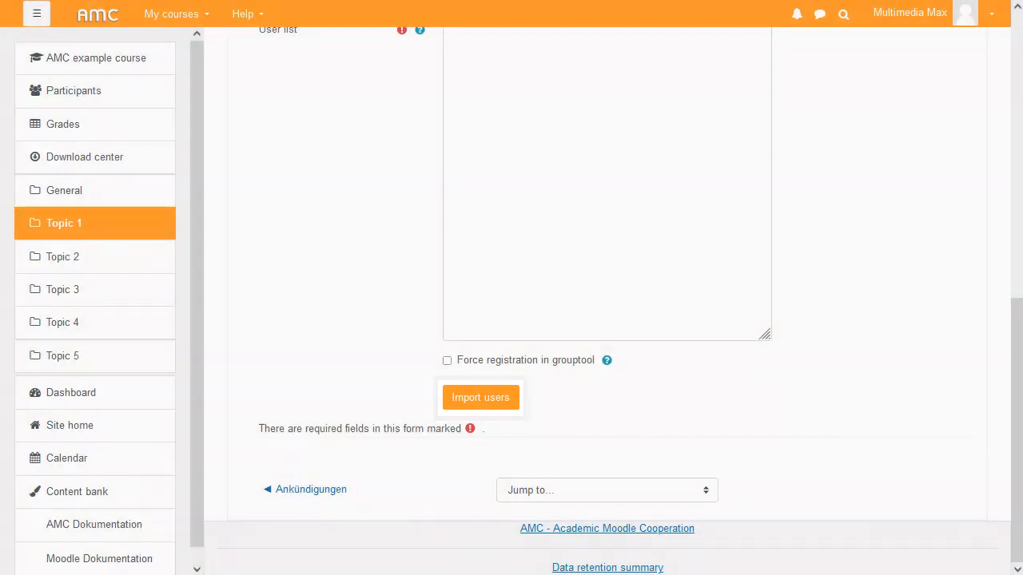